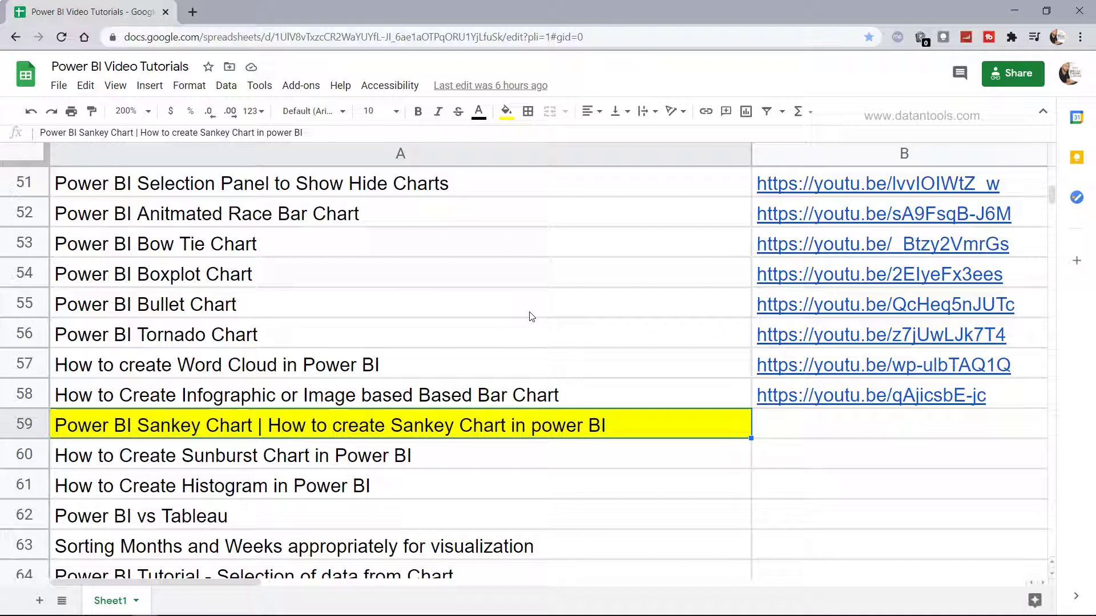
# Scroll the Google Sheets tutorial list to the Sankey Chart row, then switch to Power BI Desktop.
pyautogui.scroll(4, 514, 318)
pyautogui.scroll(4, 498, 317)
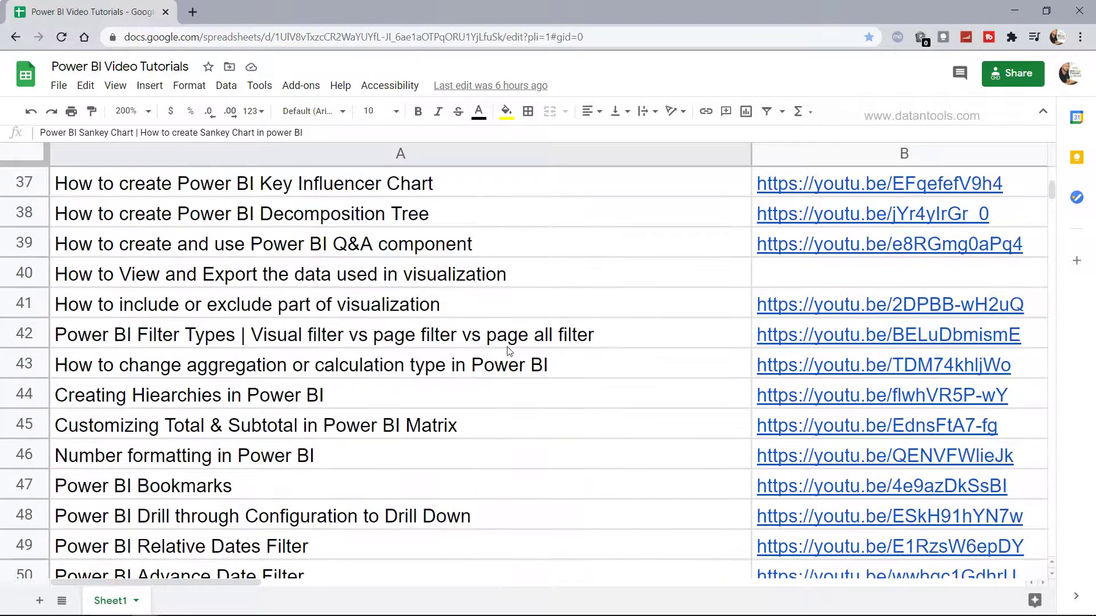
pyautogui.moveTo(801, 367)
pyautogui.scroll(6, 802, 367)
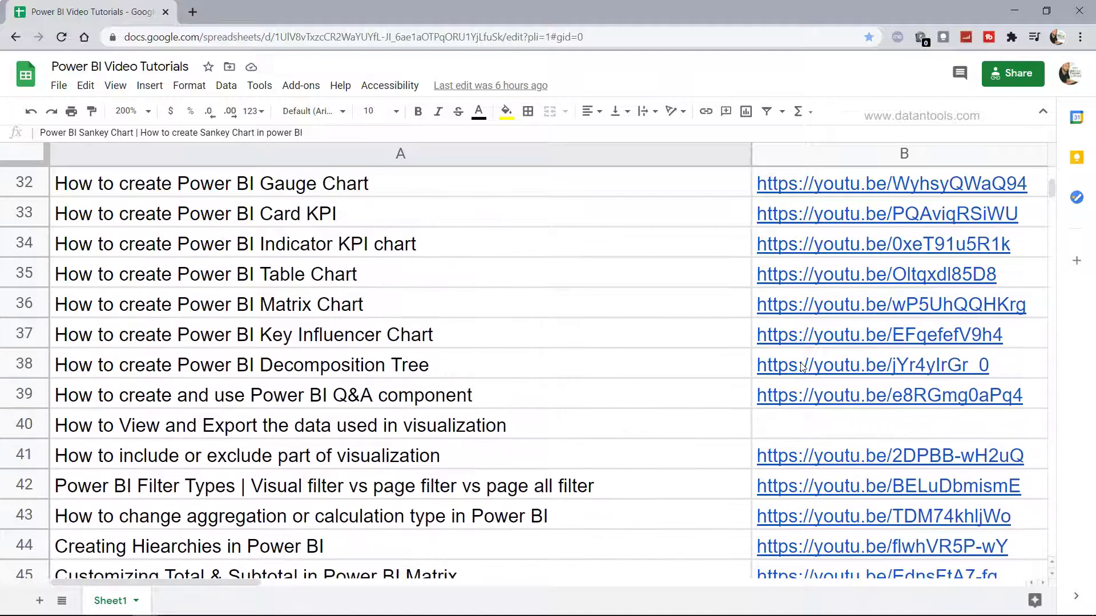
pyautogui.scroll(-13, 801, 367)
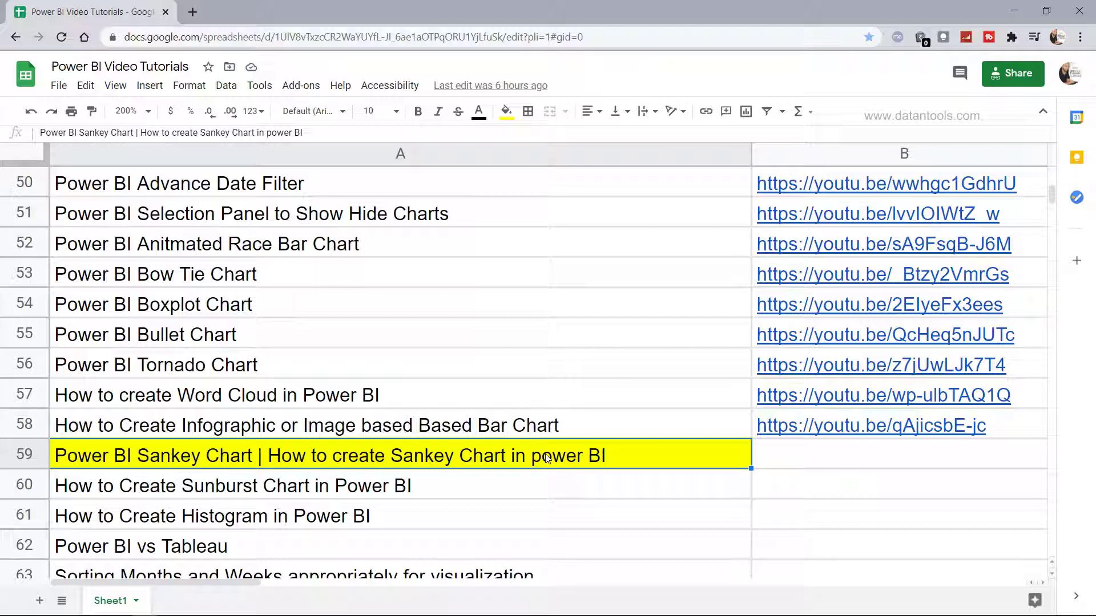
pyautogui.hotkey('alt', 'Tab')
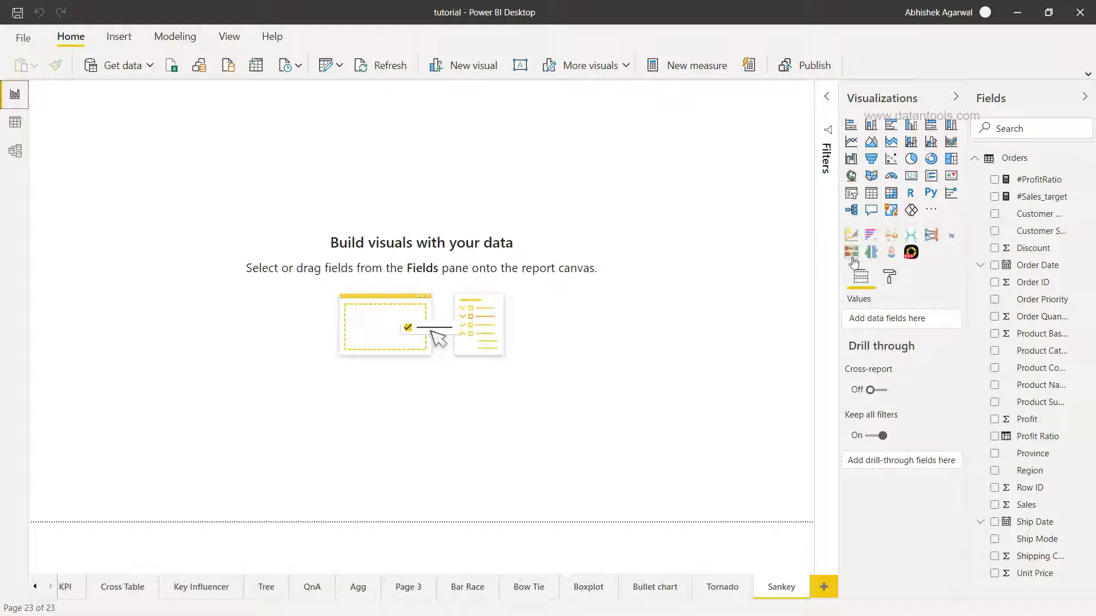
# Choose 'Get more visuals' from the Visualizations pane's '...' menu.
pyautogui.click(931, 213)
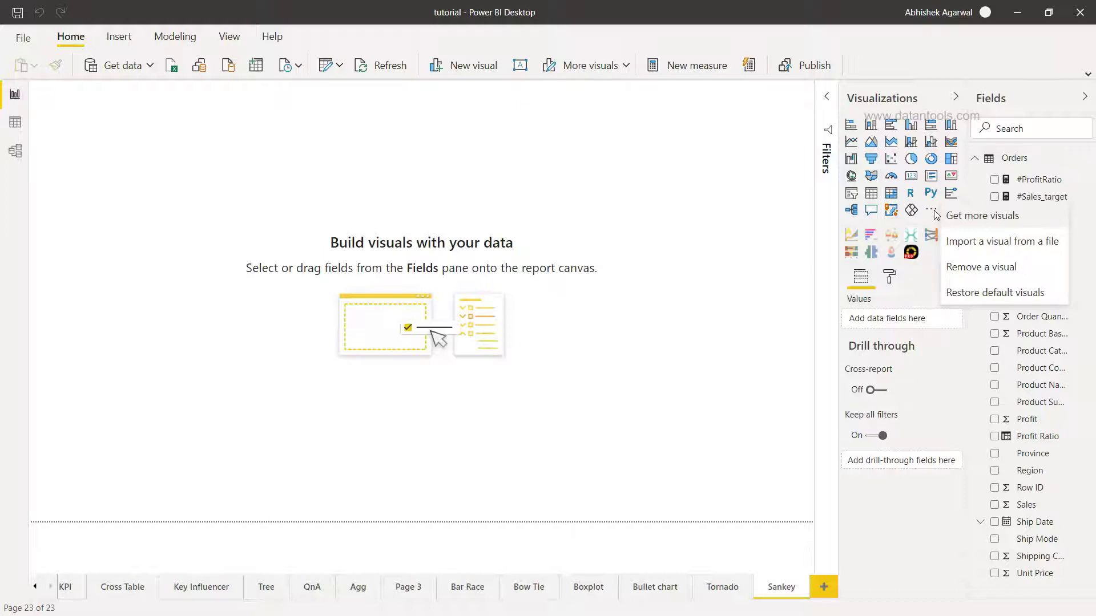
pyautogui.click(959, 219)
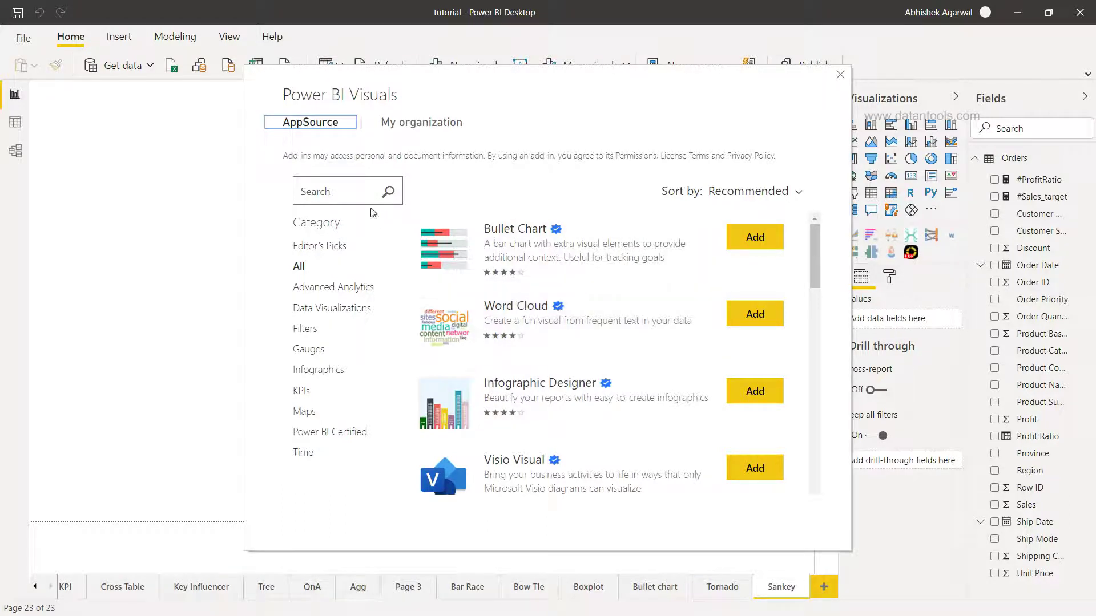
# Search the visuals marketplace for 'sankey' and open the Microsoft Sankey Chart result.
pyautogui.click(348, 185)
pyautogui.write('sankey')
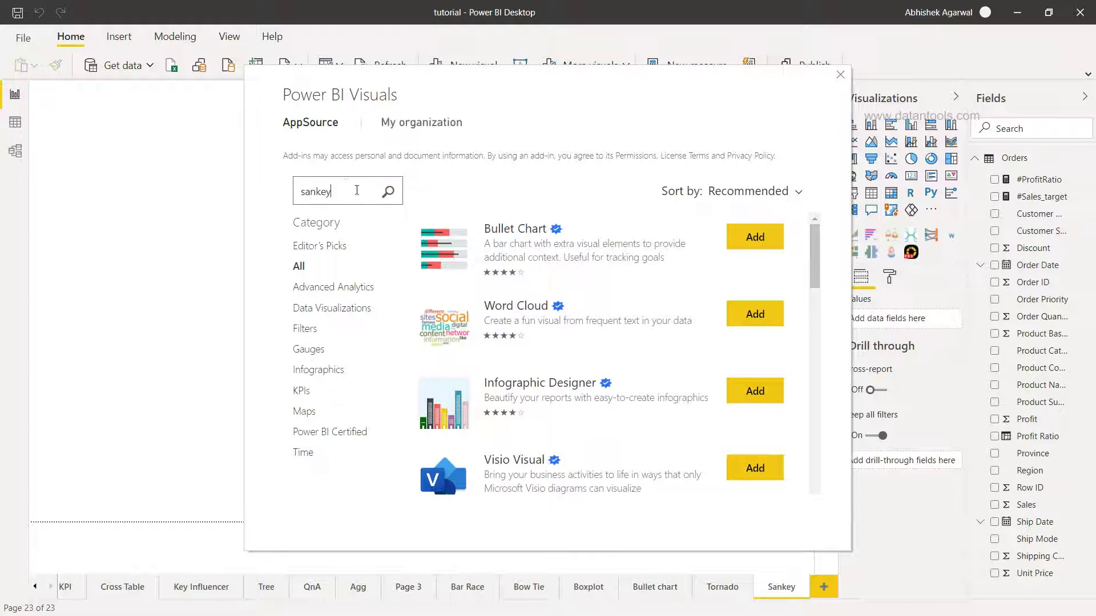
pyautogui.click(386, 196)
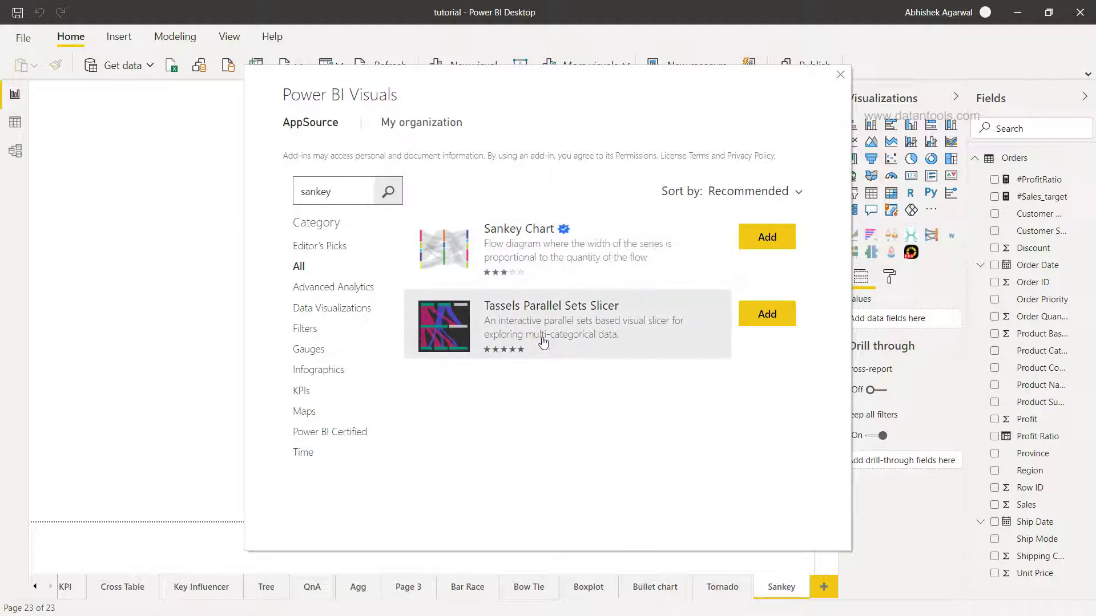
pyautogui.moveTo(564, 238)
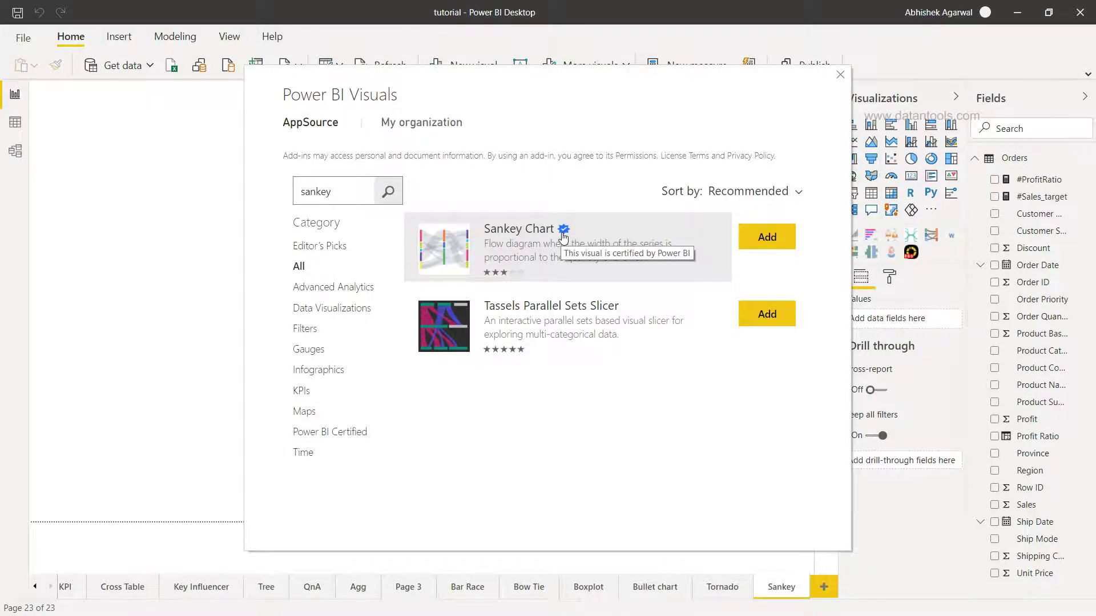
pyautogui.click(562, 234)
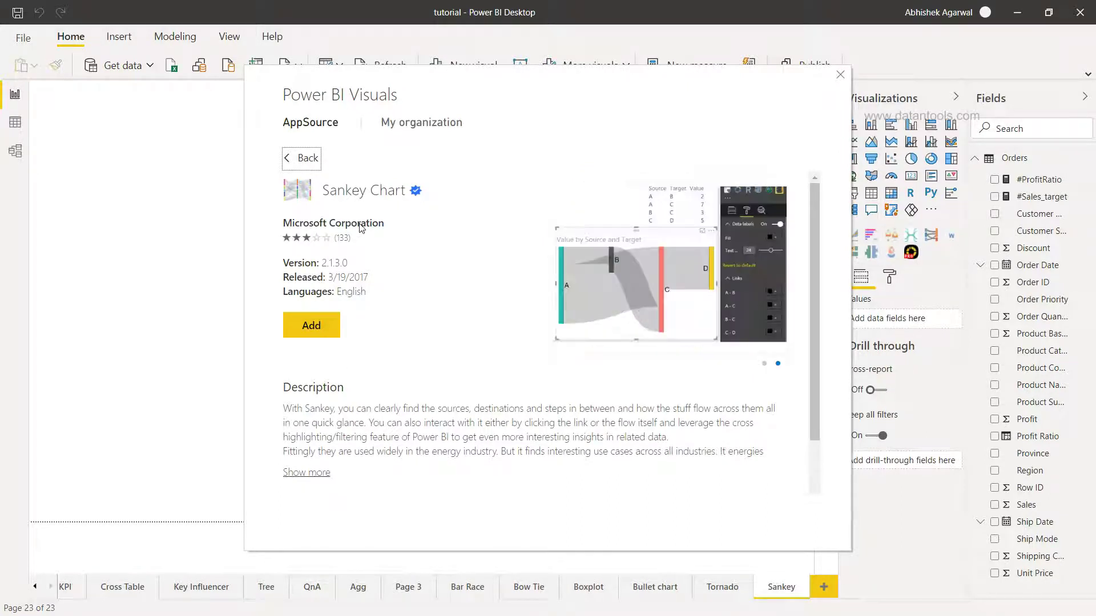
# Look over the Sankey Chart details and add the visual to the report.
pyautogui.moveTo(643, 304)
pyautogui.scroll(-3, 432, 441)
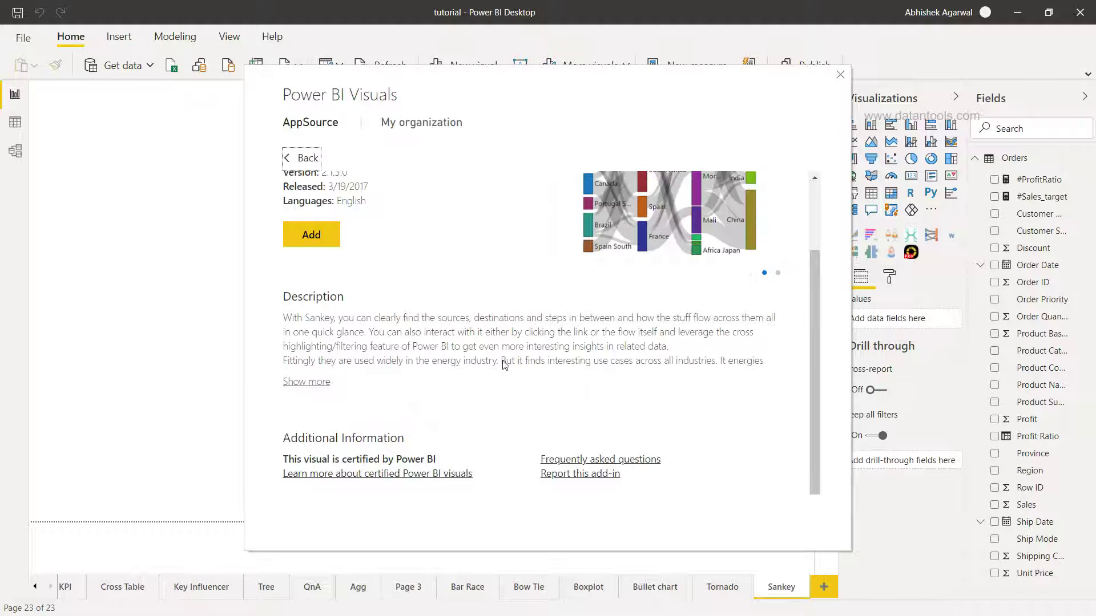
pyautogui.scroll(2, 504, 365)
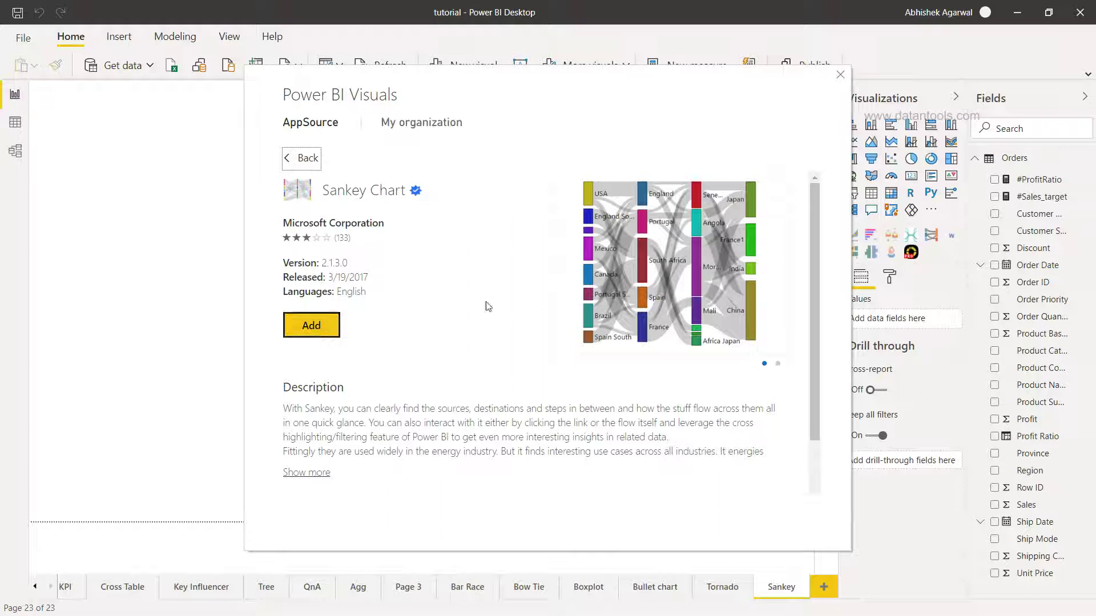
pyautogui.click(843, 73)
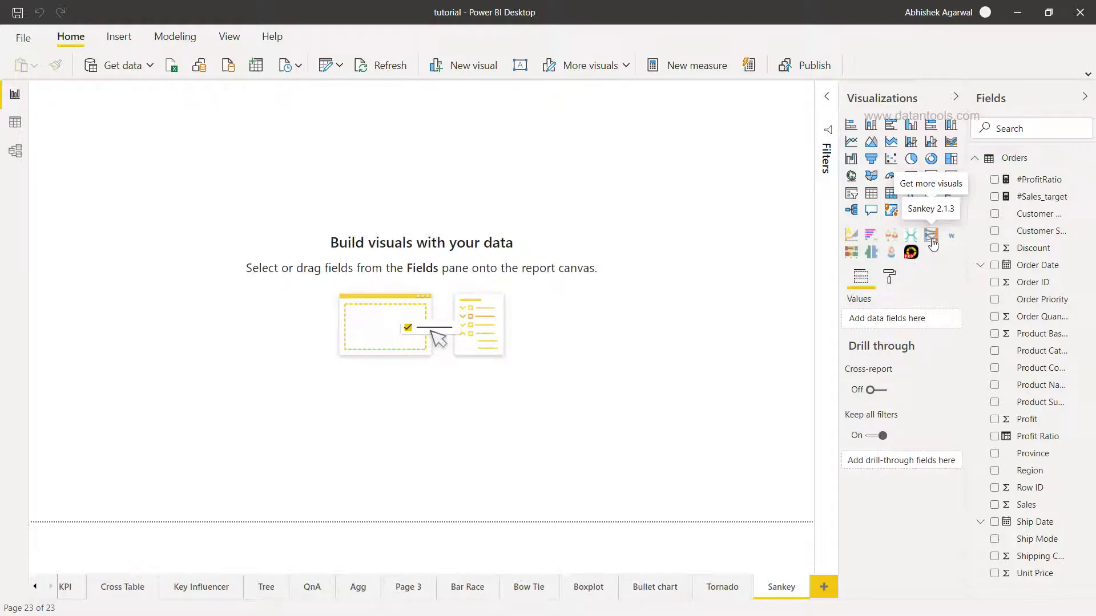
# Insert a Sankey visual, enlarge it, and set Region as its Source.
pyautogui.click(930, 242)
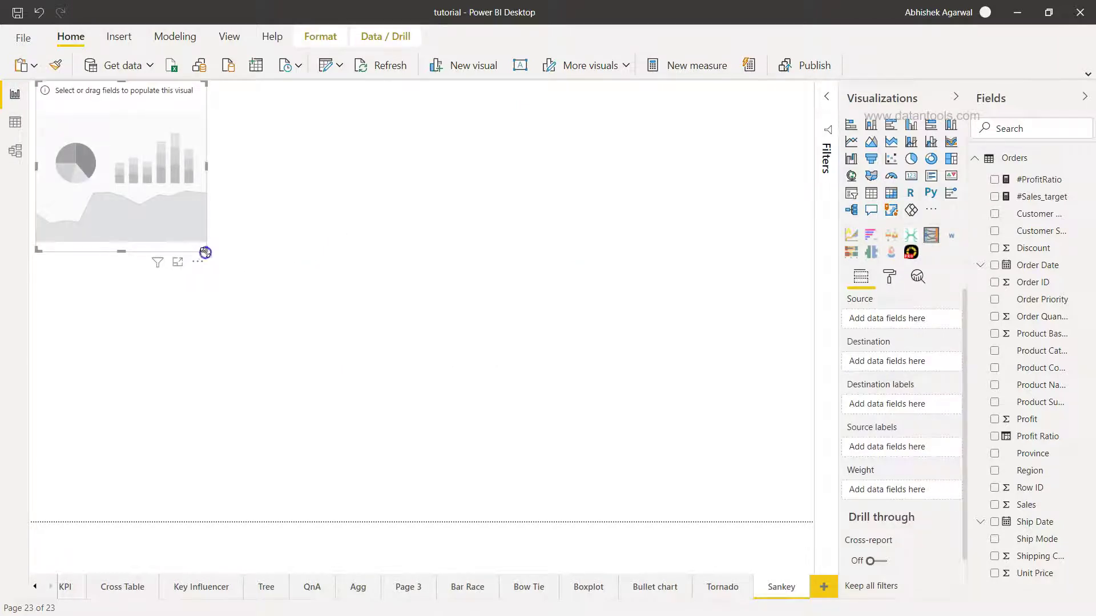
pyautogui.moveTo(204, 249); pyautogui.dragTo(541, 423)
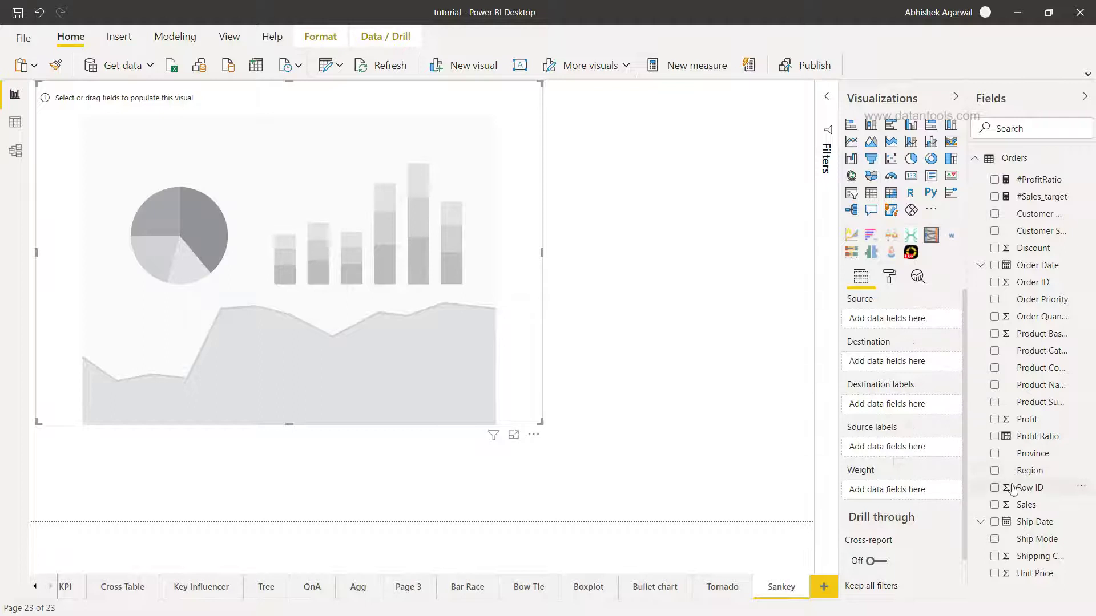
pyautogui.moveTo(1030, 470); pyautogui.dragTo(897, 318)
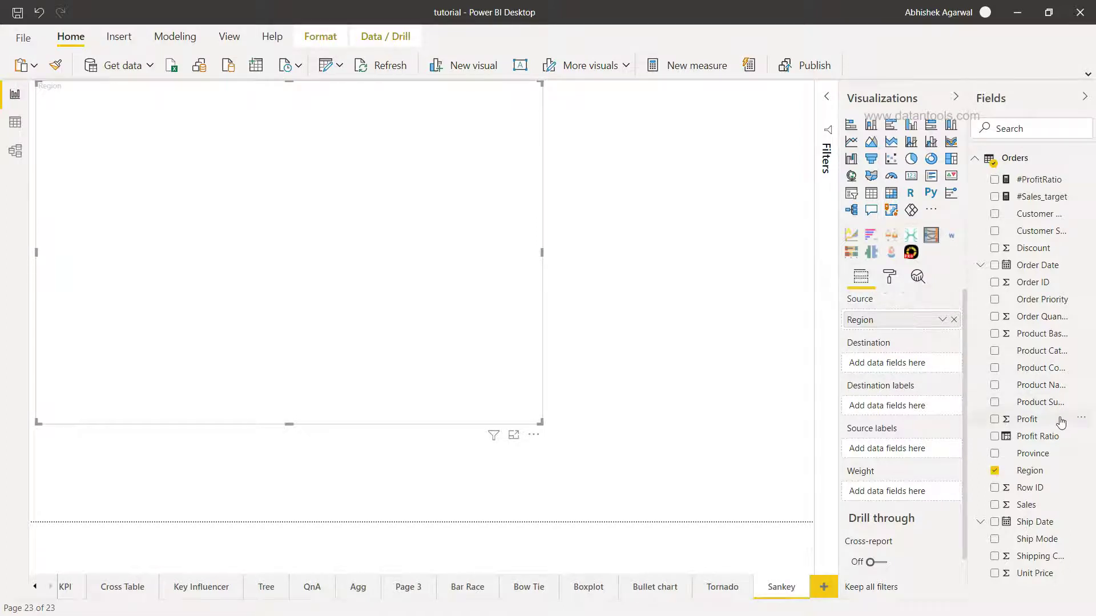
# Set Product Sub-Category as Destination, widen the chart, and highlight Northwest Territories then Nunavut flows.
pyautogui.moveTo(1058, 404); pyautogui.dragTo(913, 363)
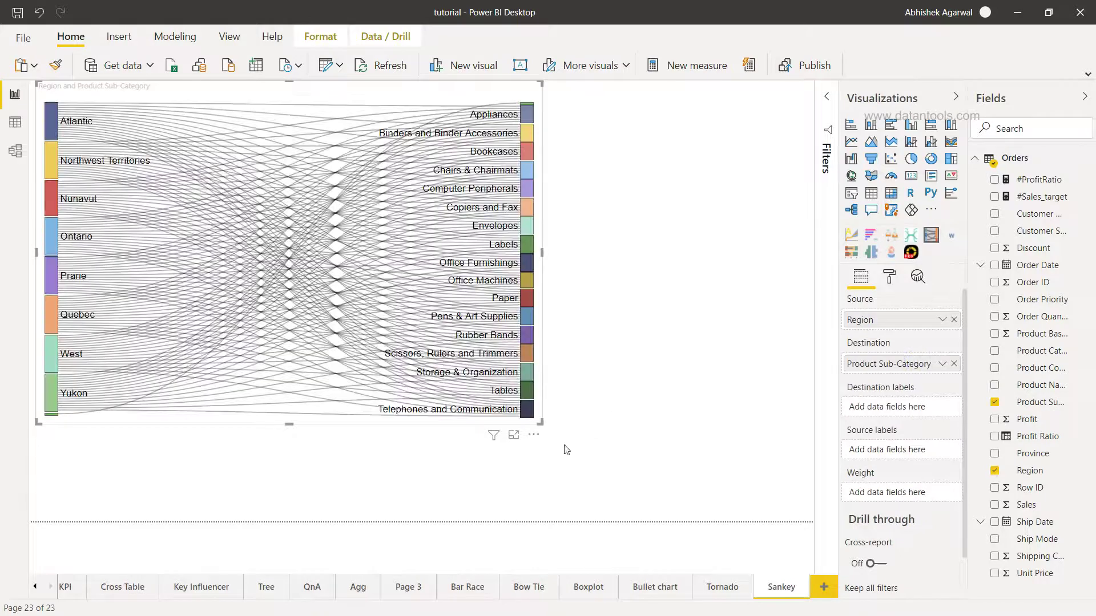
pyautogui.moveTo(539, 421); pyautogui.dragTo(801, 520)
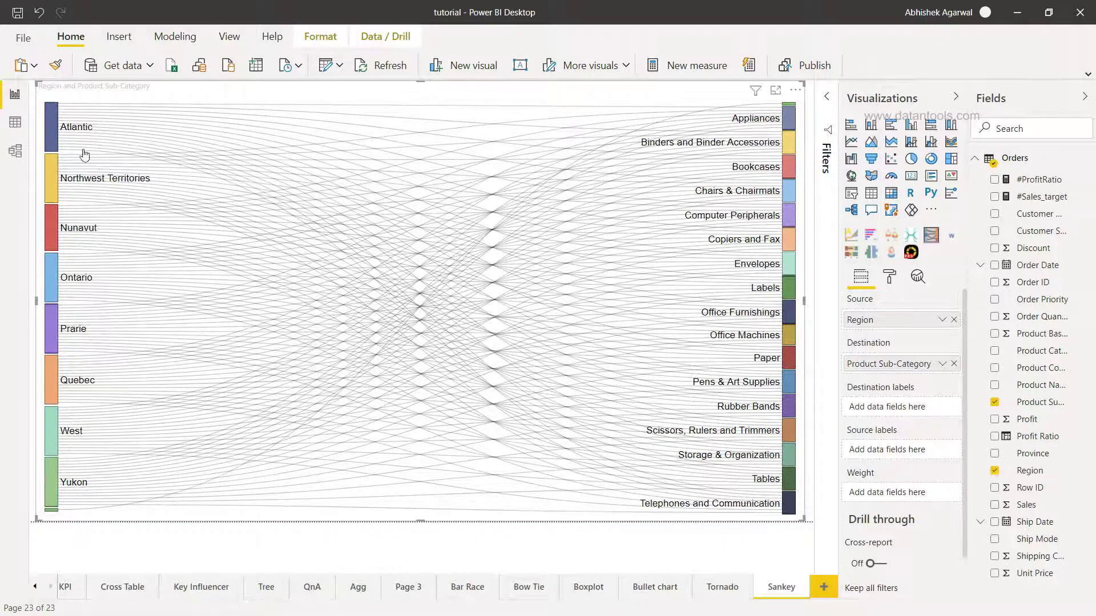
pyautogui.click(54, 178)
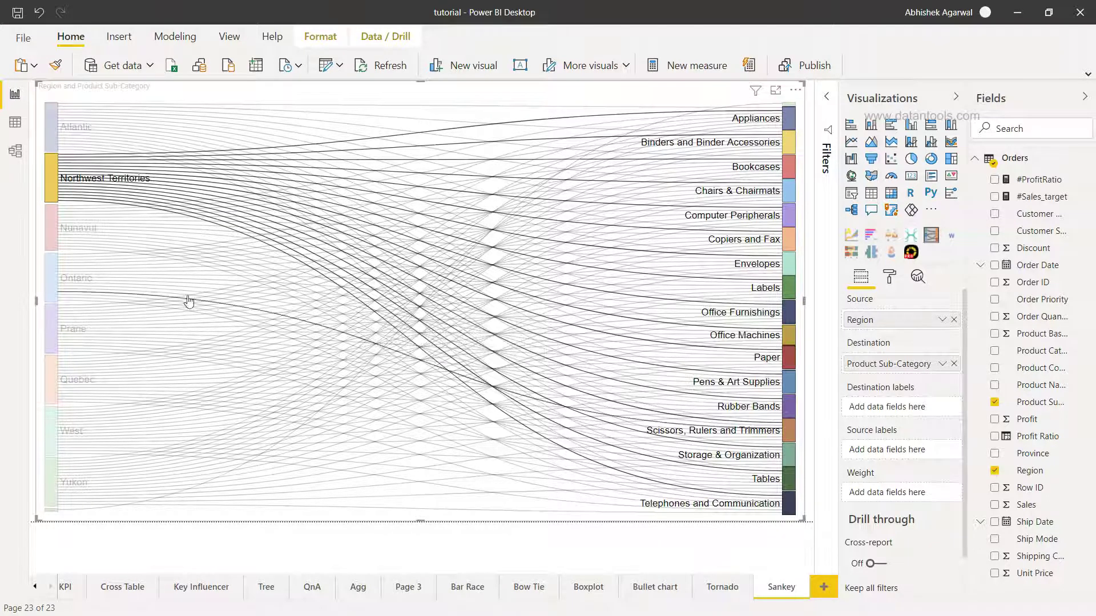
pyautogui.click(47, 235)
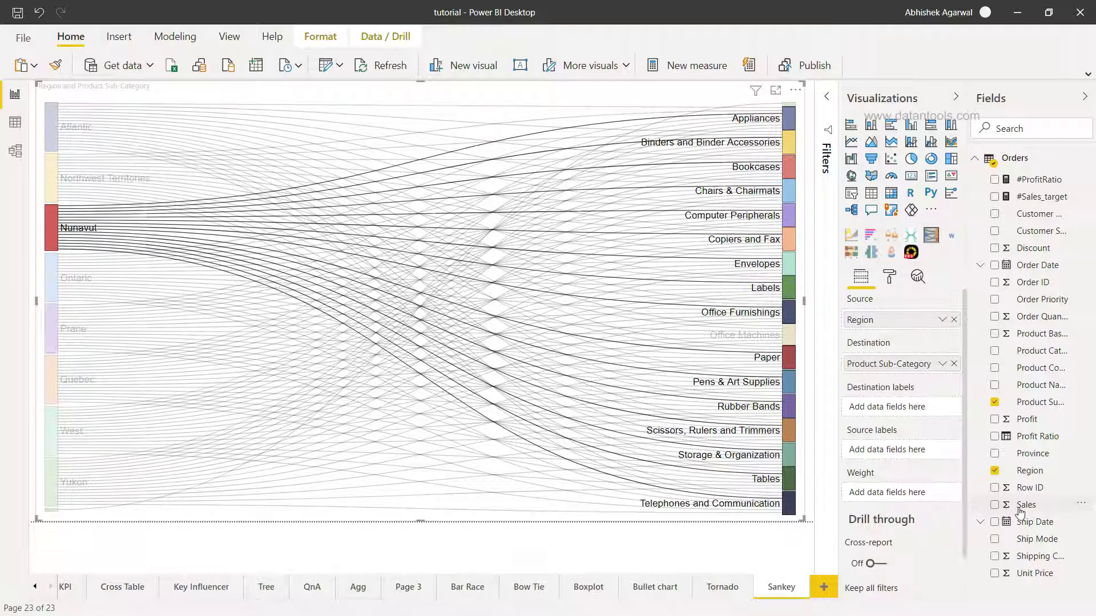
pyautogui.moveTo(1025, 504); pyautogui.dragTo(911, 495)
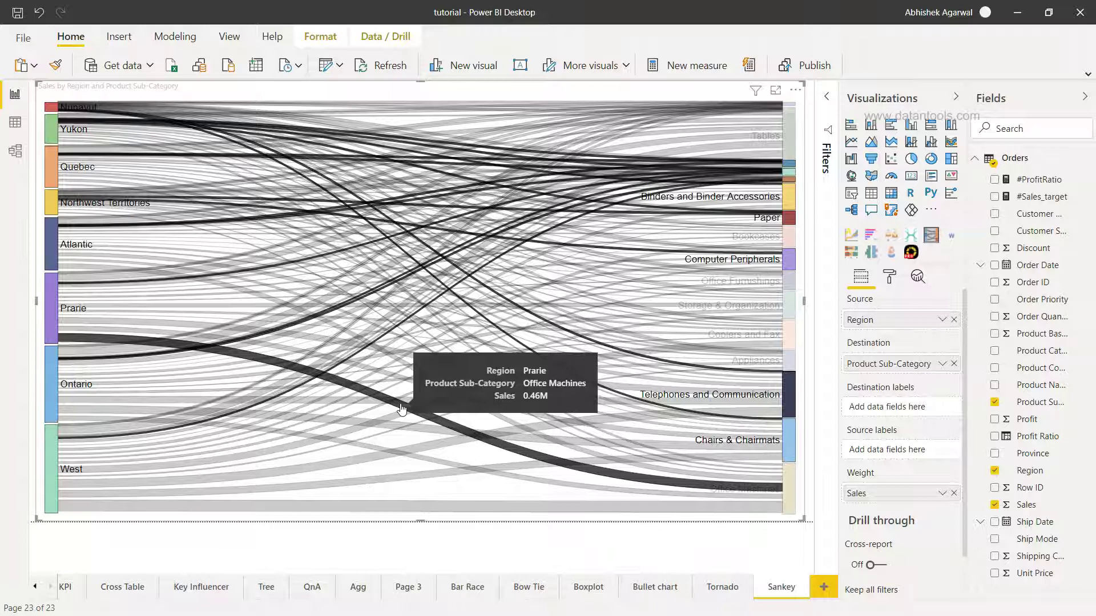
pyautogui.click(56, 323)
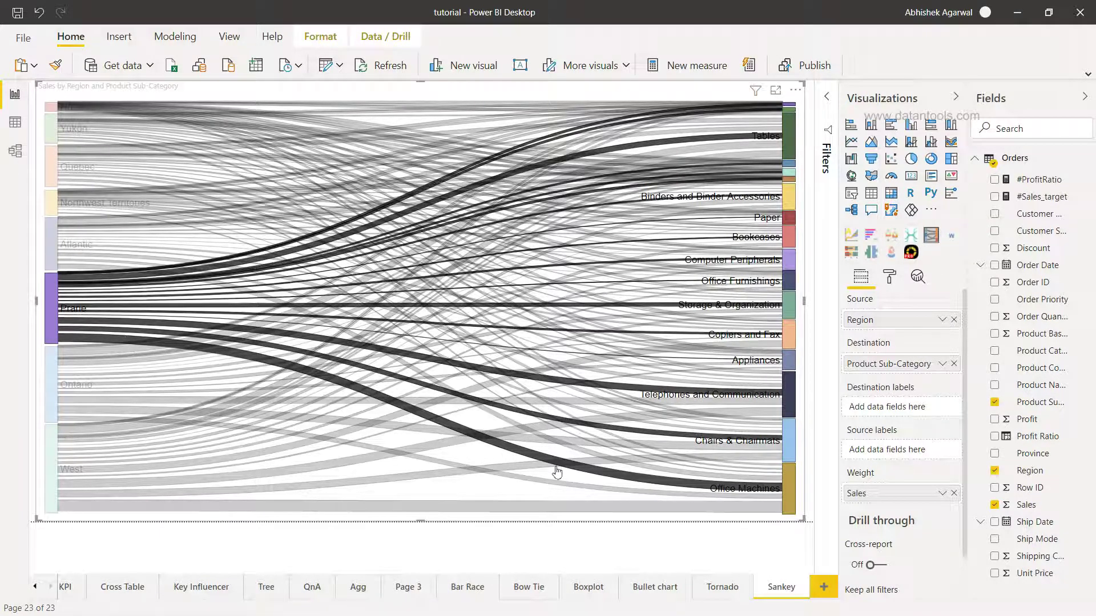
pyautogui.moveTo(68, 318)
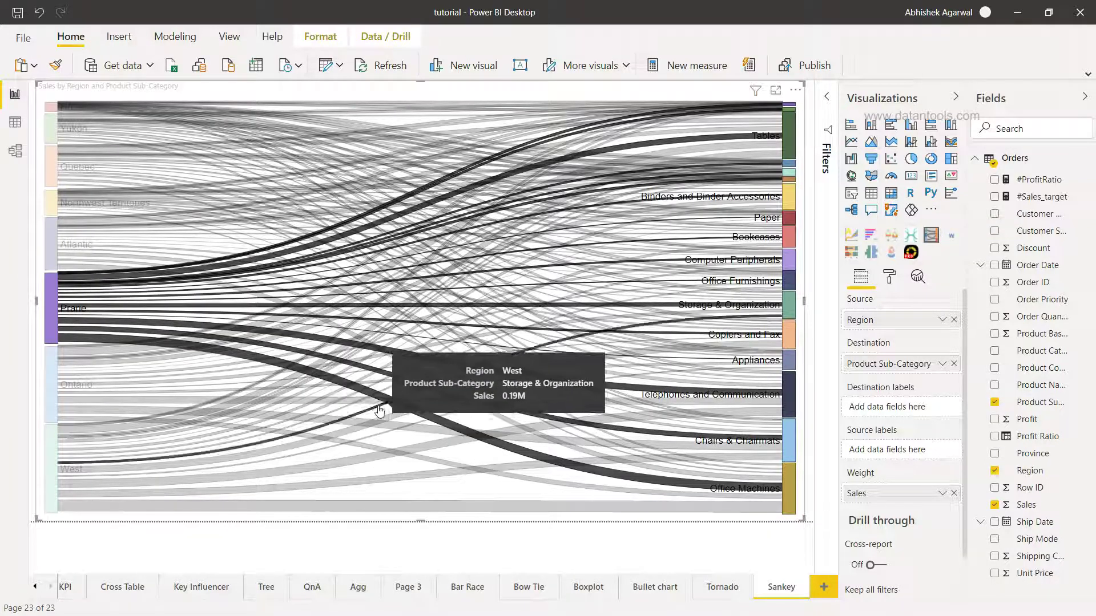
pyautogui.moveTo(394, 401)
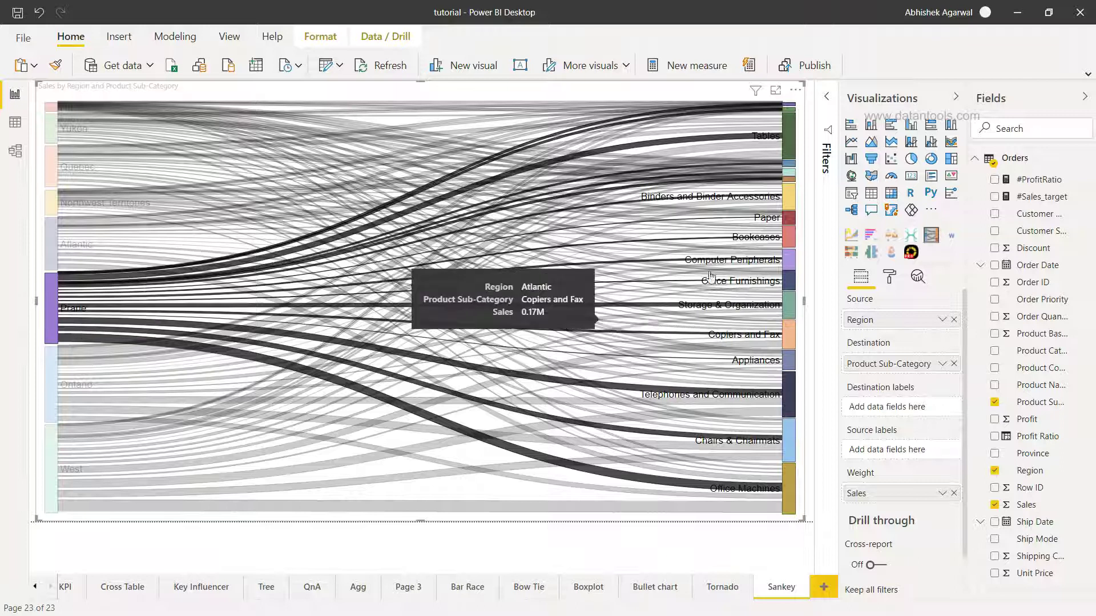
pyautogui.moveTo(796, 443)
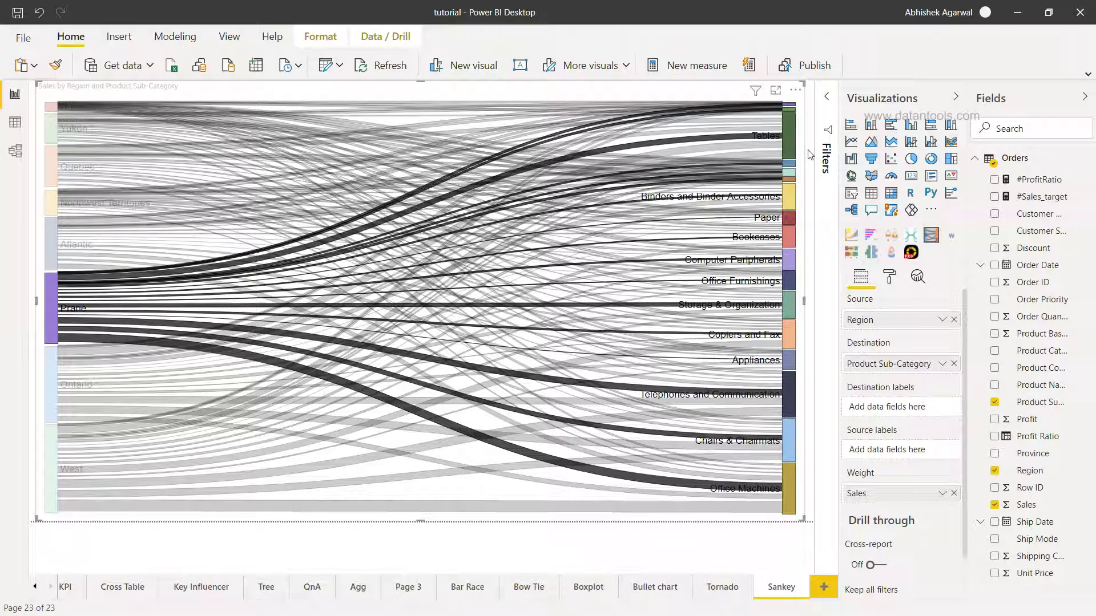
pyautogui.moveTo(792, 491)
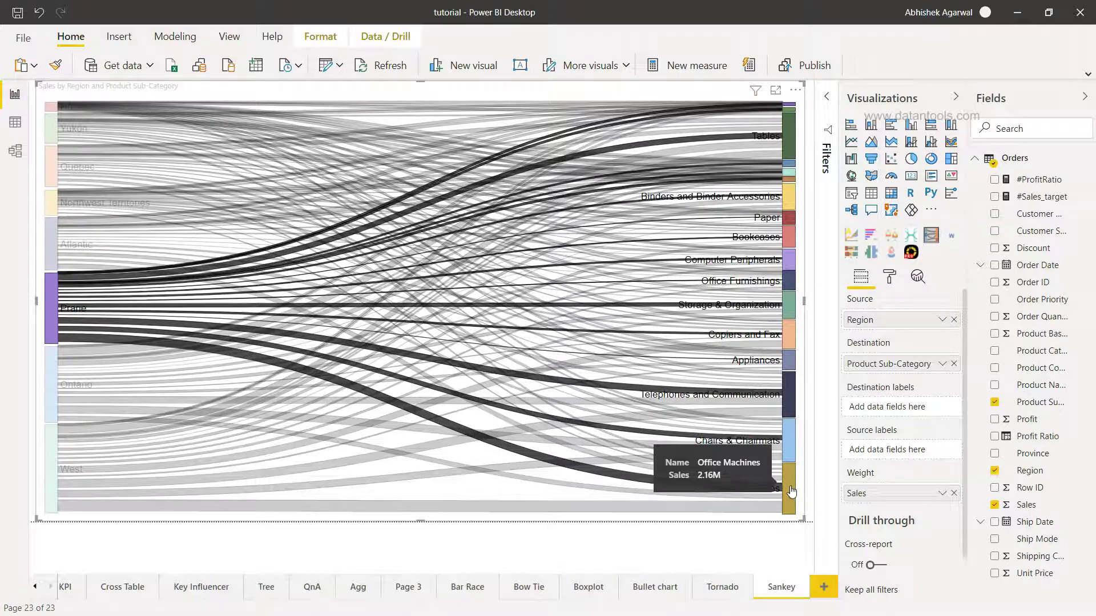
# Highlight all flows into the Office Machines node.
pyautogui.click(791, 491)
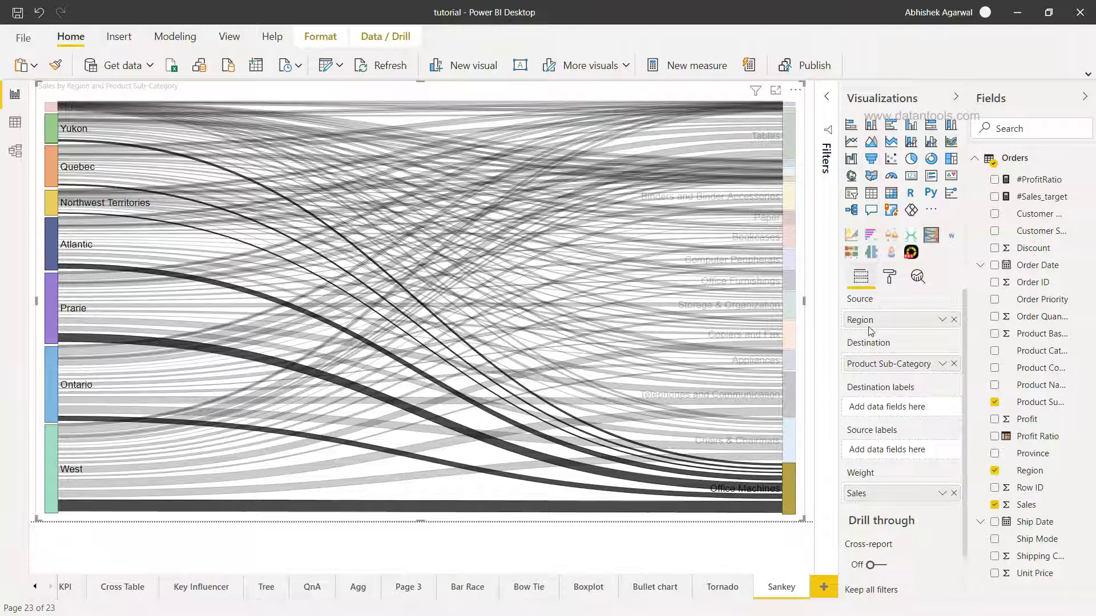
pyautogui.click(896, 272)
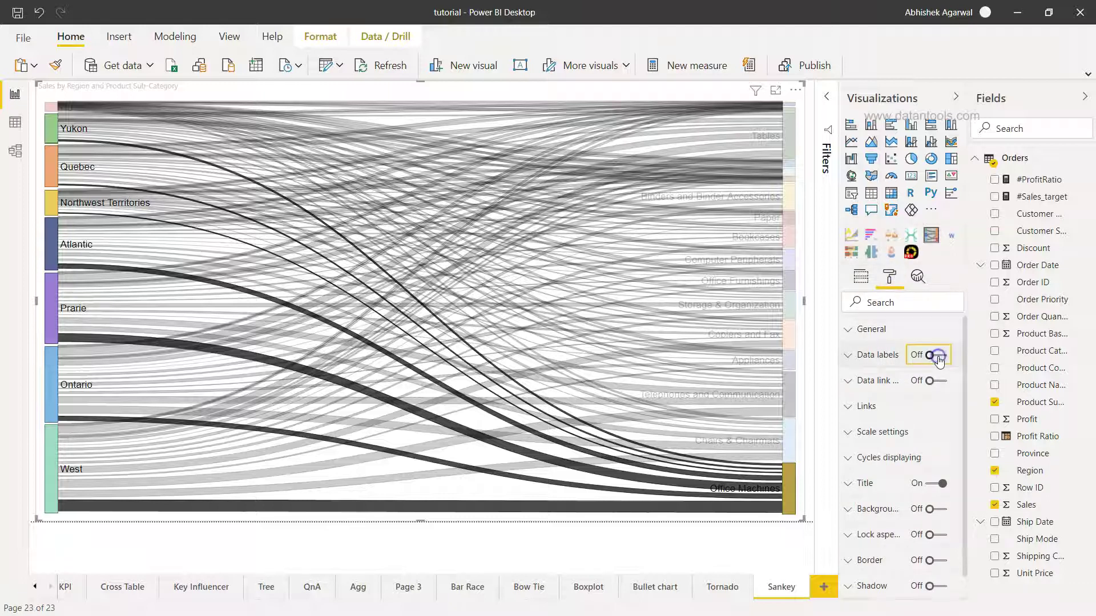
pyautogui.click(936, 357)
pyautogui.click(939, 361)
pyautogui.click(929, 361)
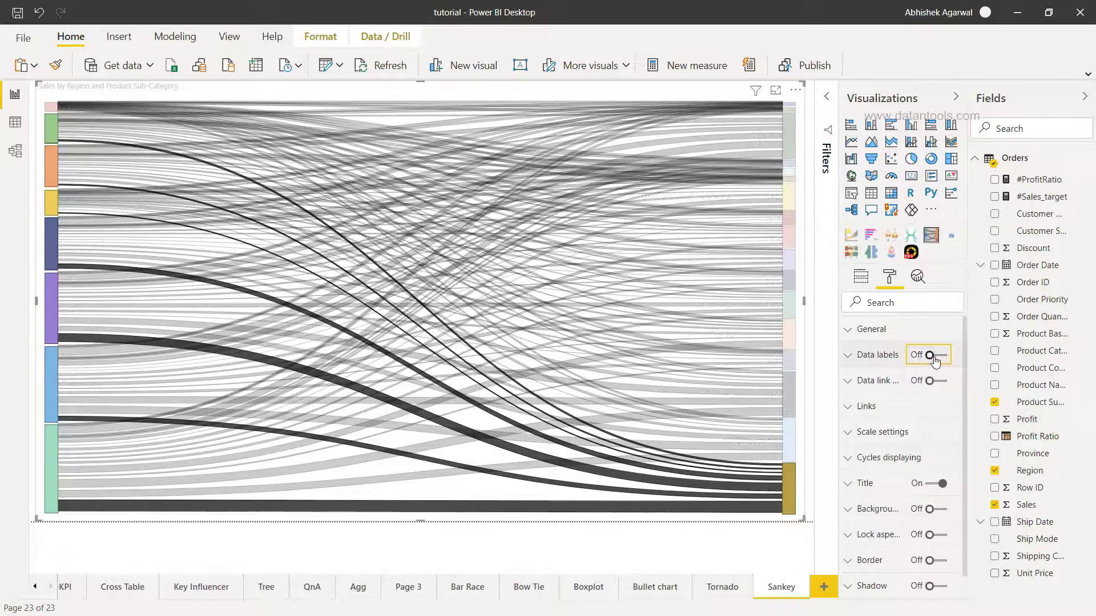
pyautogui.click(929, 359)
pyautogui.click(857, 383)
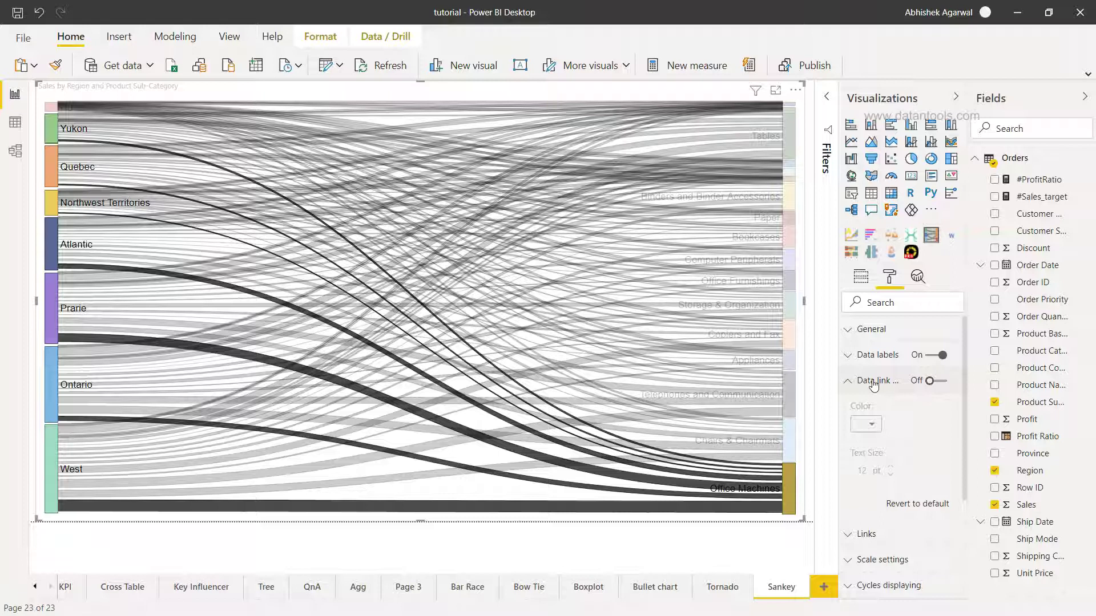
pyautogui.click(932, 381)
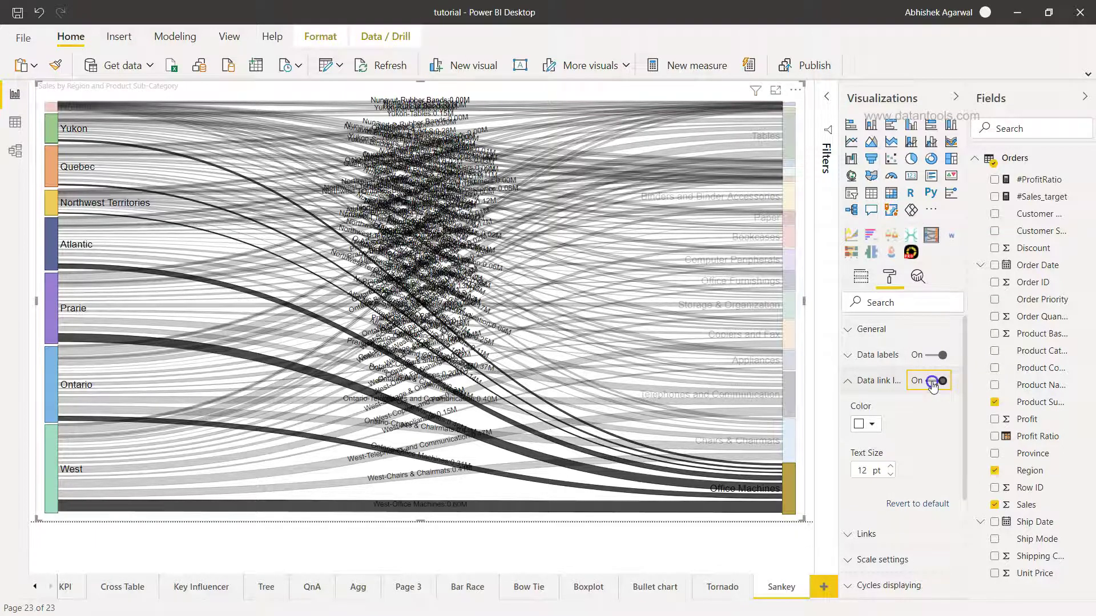
pyautogui.click(932, 382)
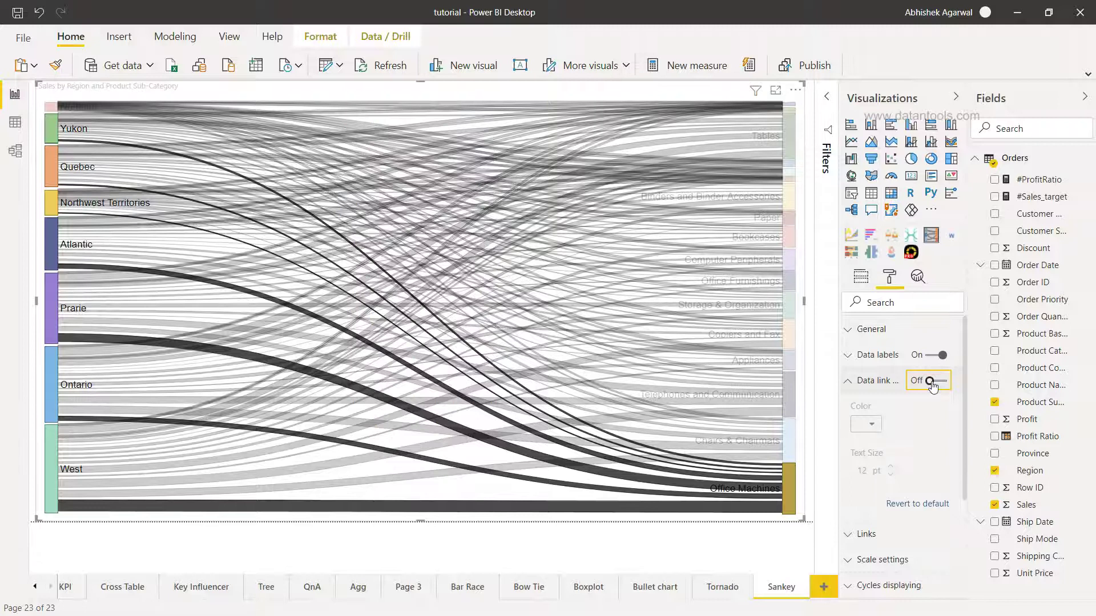
pyautogui.moveTo(563, 444)
pyautogui.click(854, 386)
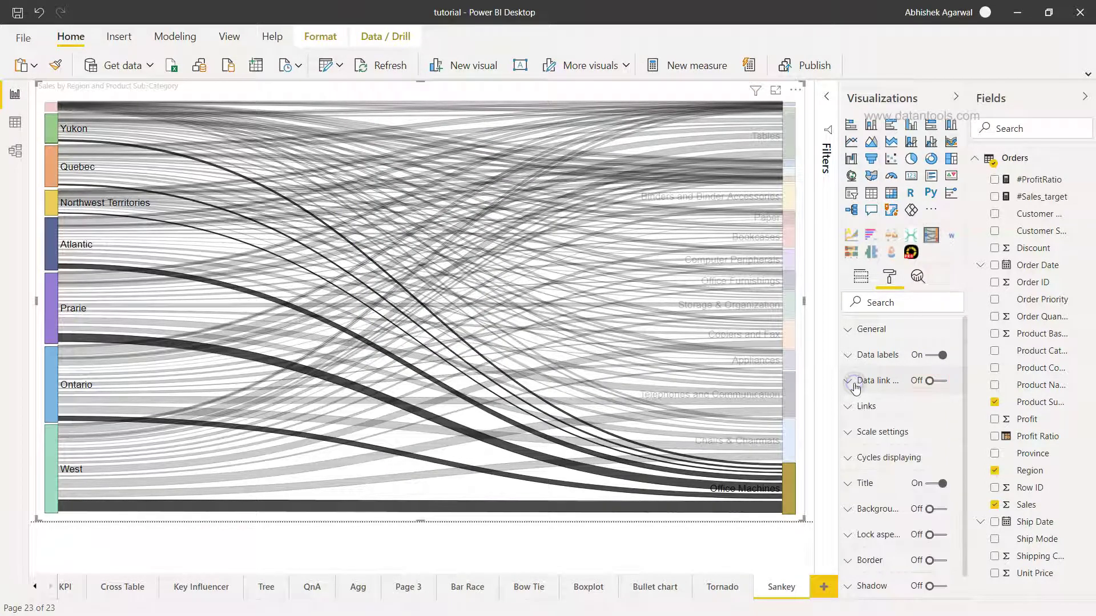
pyautogui.click(855, 407)
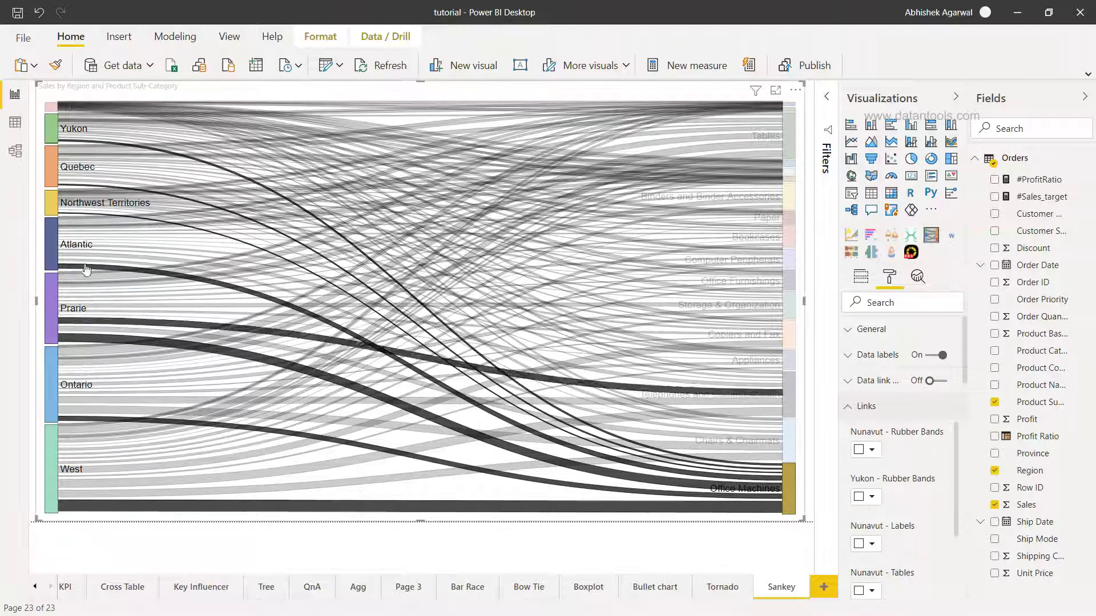
pyautogui.scroll(-2, 912, 530)
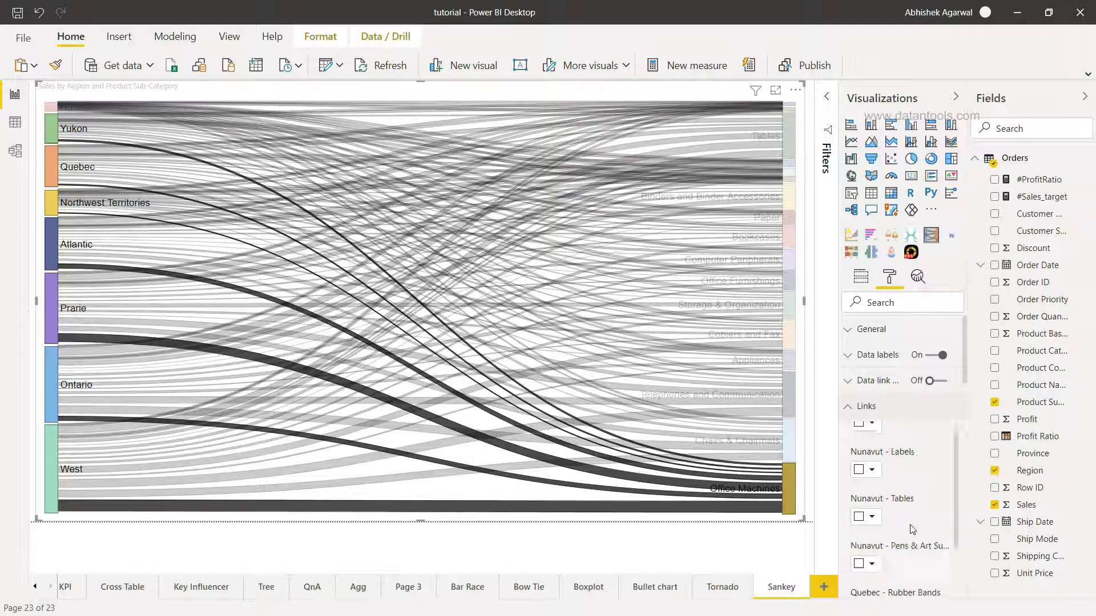
pyautogui.scroll(-8, 911, 529)
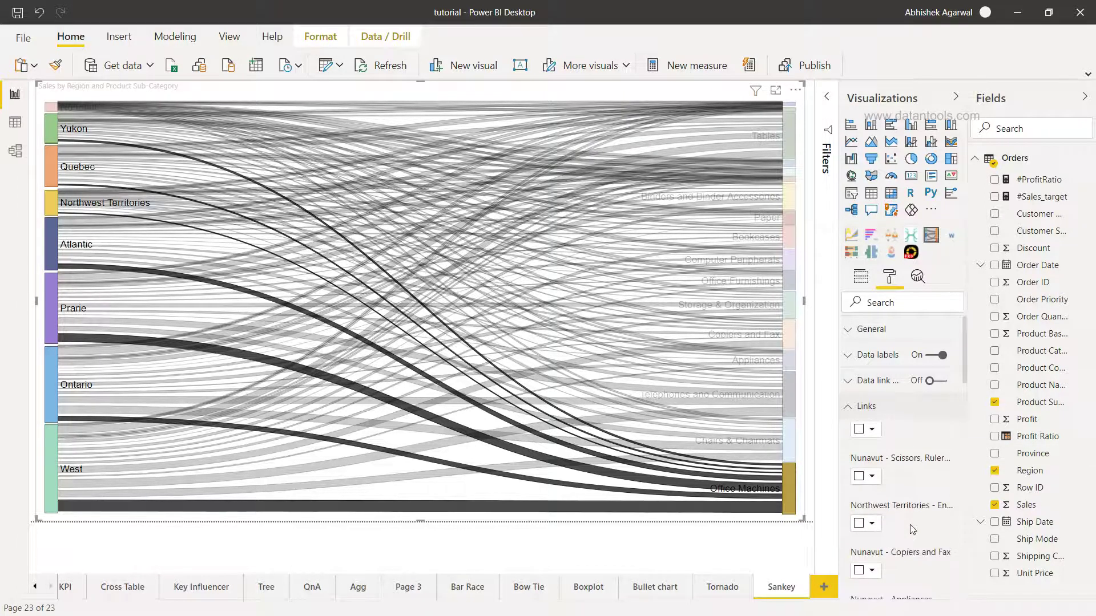
pyautogui.scroll(-3, 912, 530)
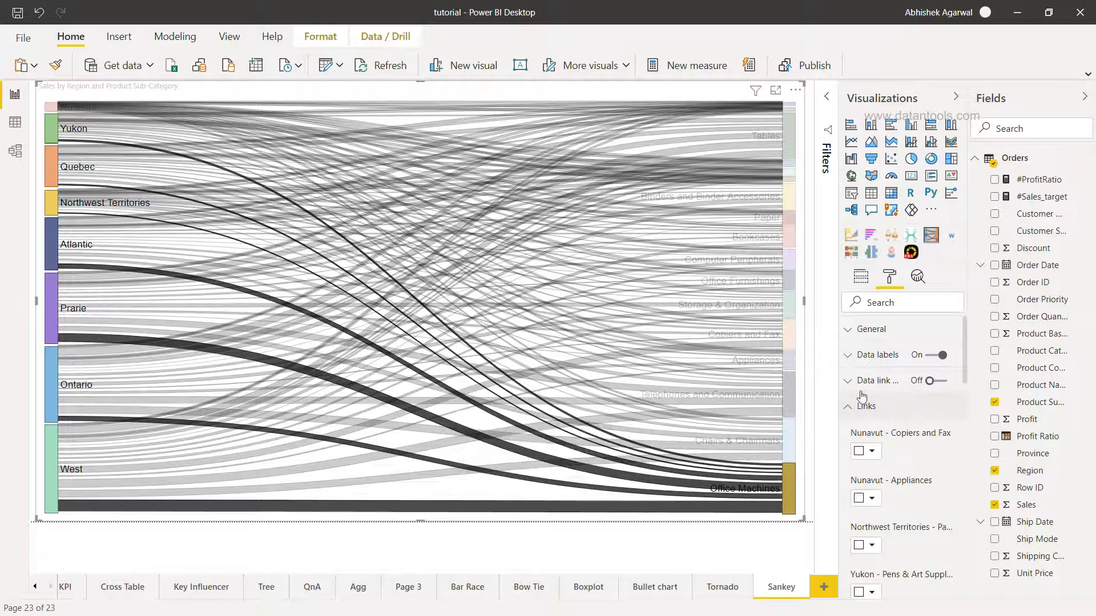
pyautogui.click(849, 406)
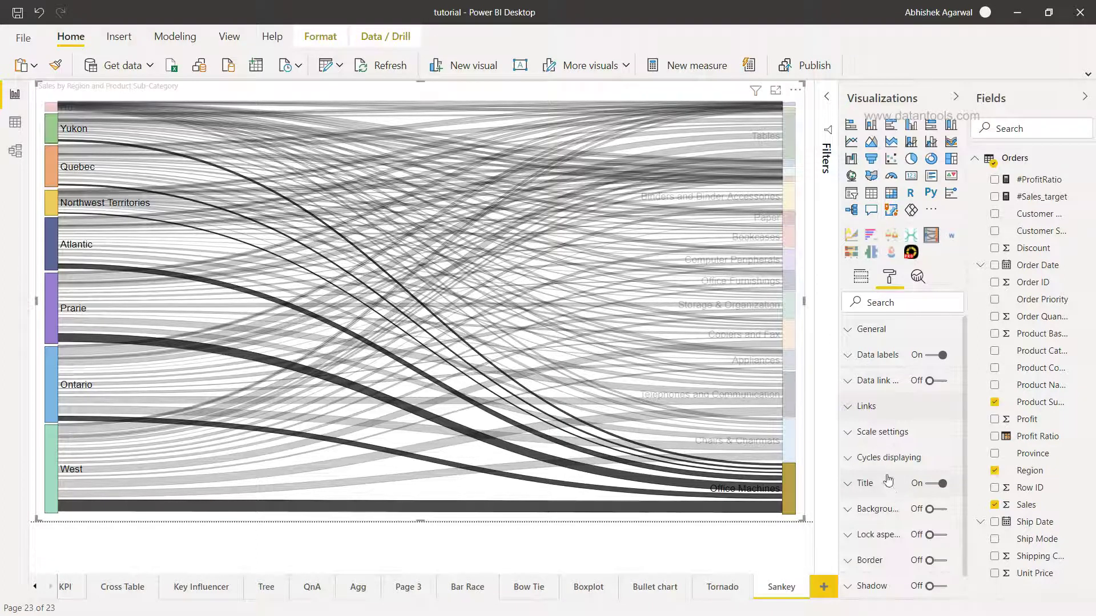
pyautogui.scroll(-1, 884, 479)
pyautogui.click(856, 415)
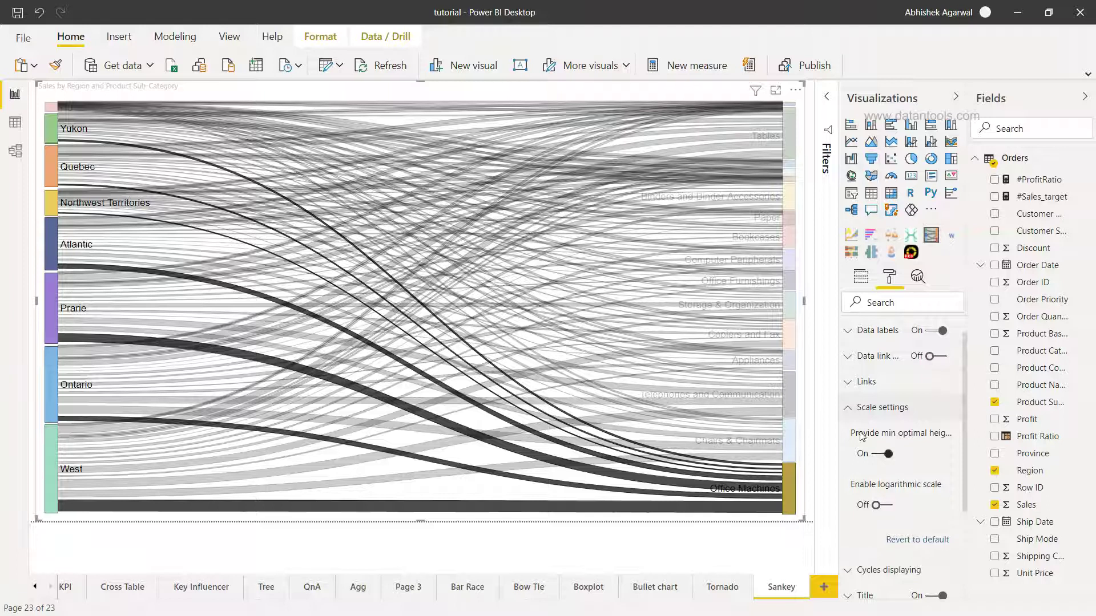
pyautogui.click(849, 409)
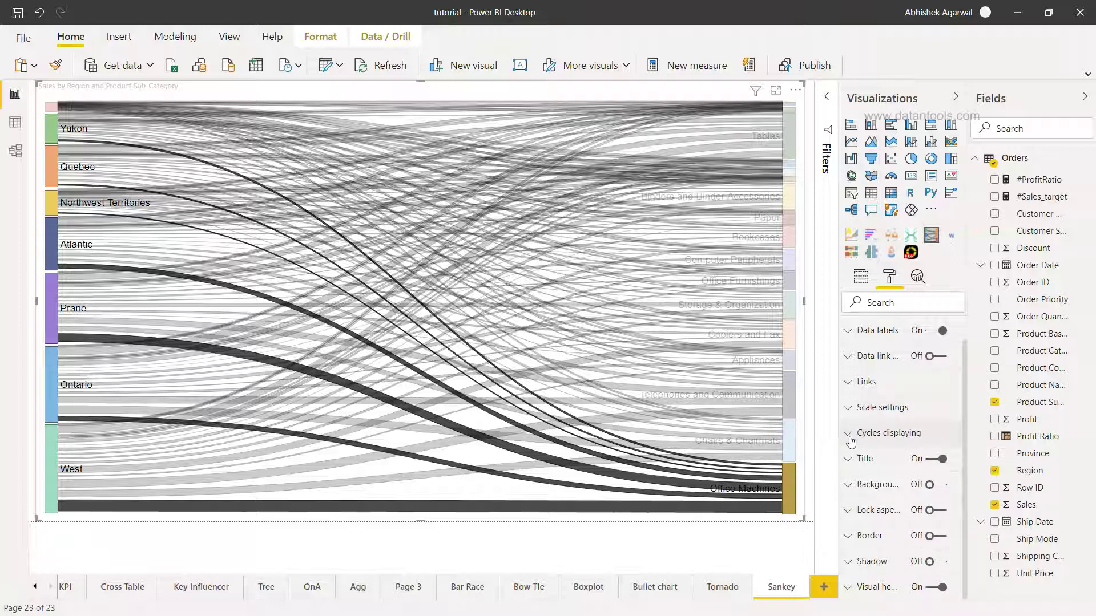
pyautogui.click(849, 438)
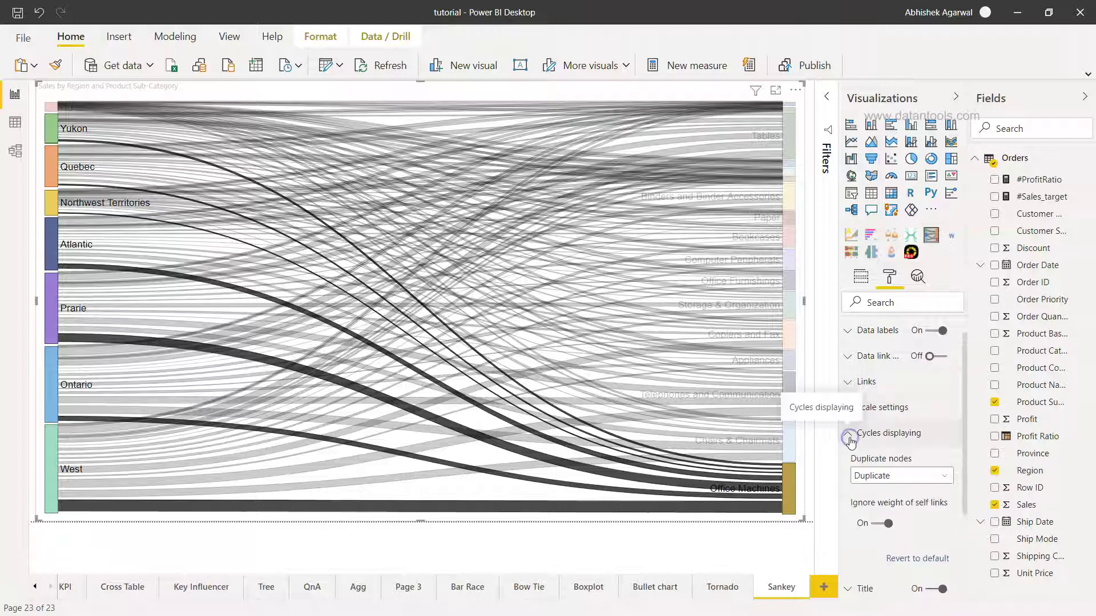
pyautogui.click(922, 485)
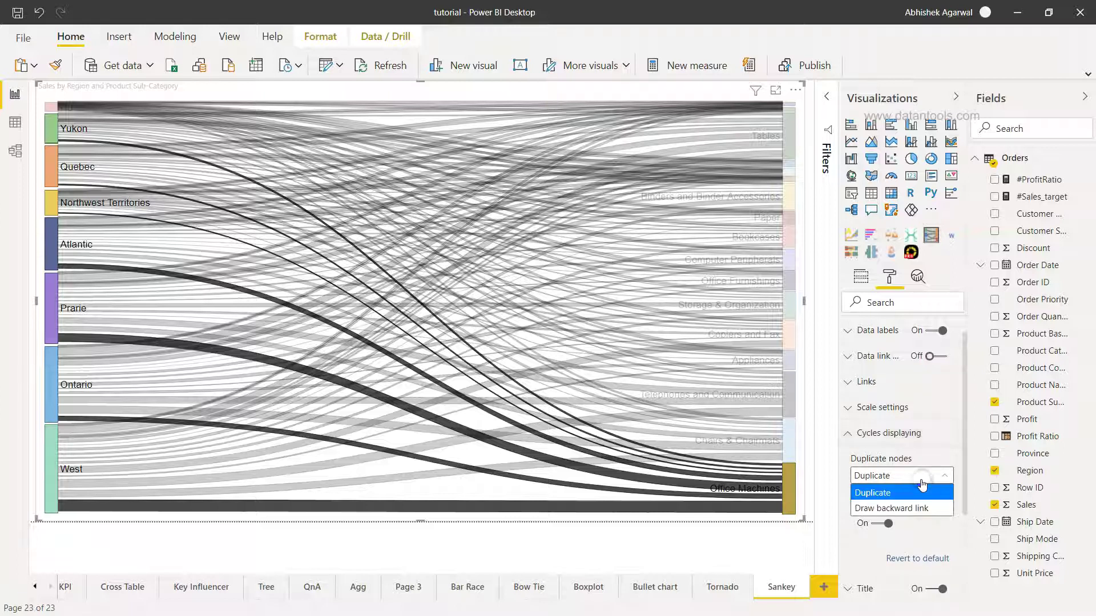
pyautogui.click(922, 483)
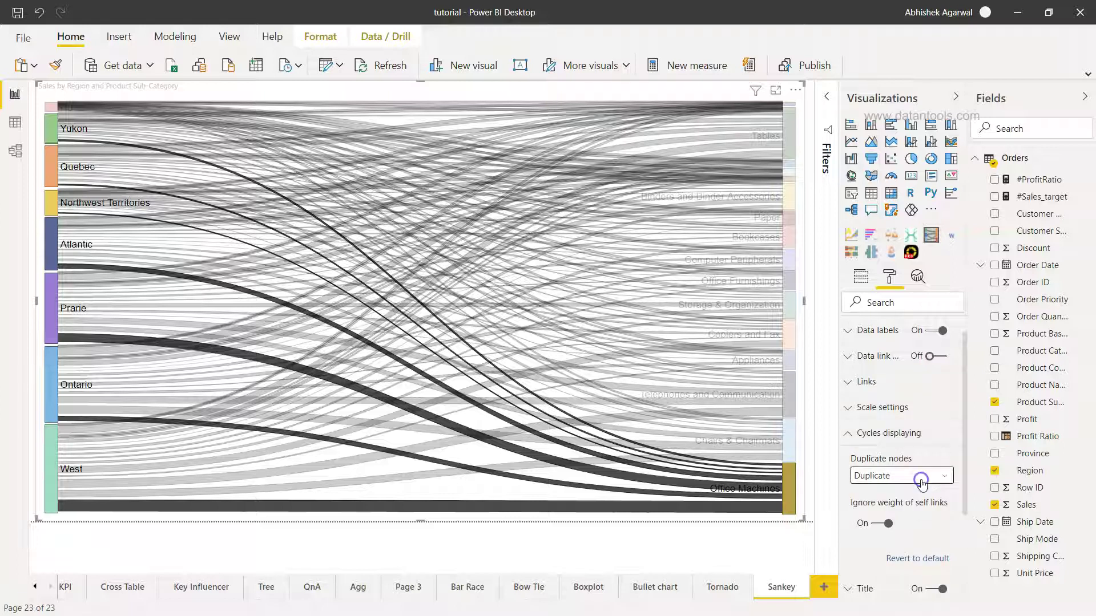
pyautogui.click(852, 434)
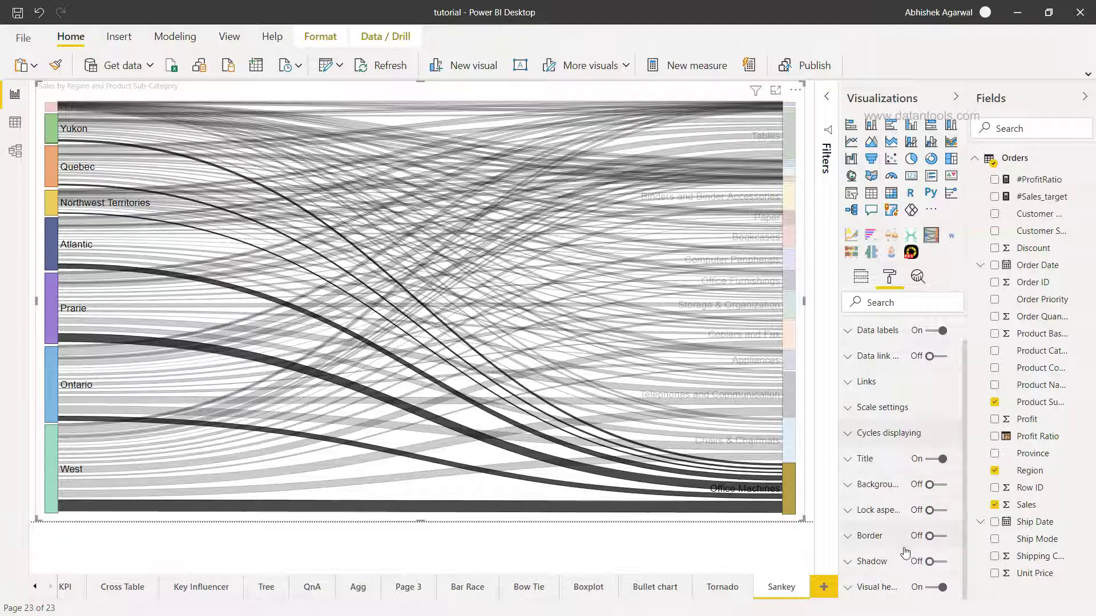
# Show the Fields view with the Source, Destination and Weight wells.
pyautogui.scroll(1, 905, 553)
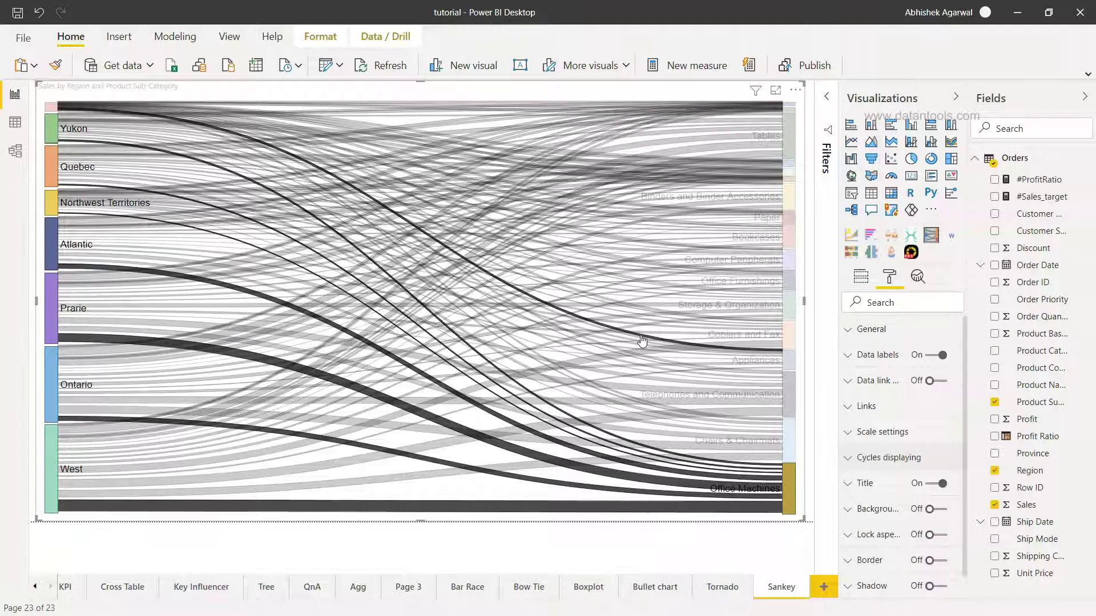
pyautogui.click(864, 280)
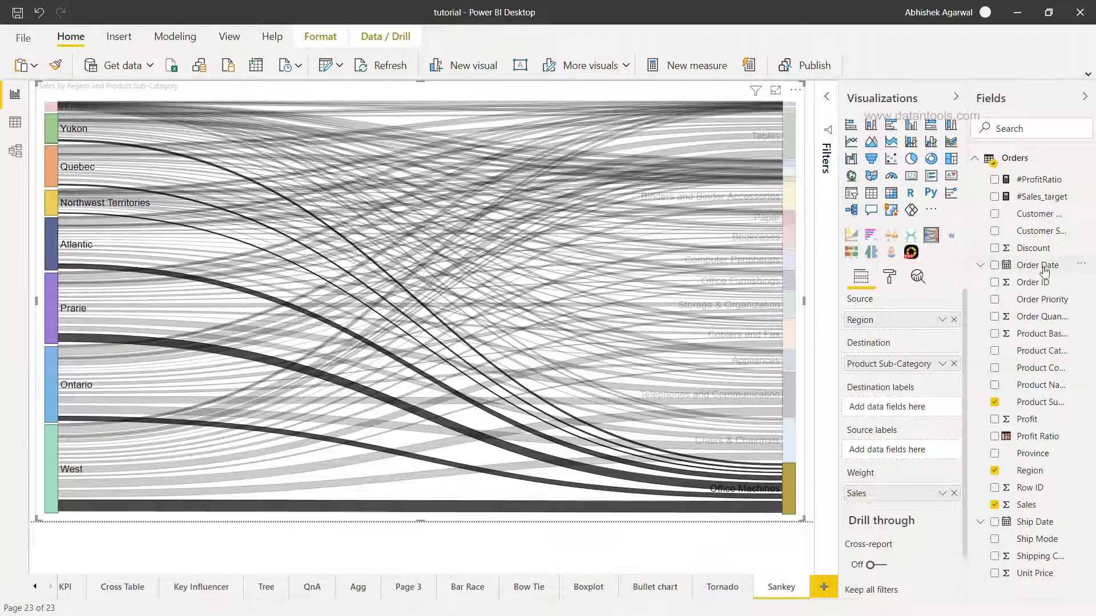
# Replace Region with Customer Segment in the Sankey's Source well.
pyautogui.moveTo(1044, 233); pyautogui.dragTo(902, 319)
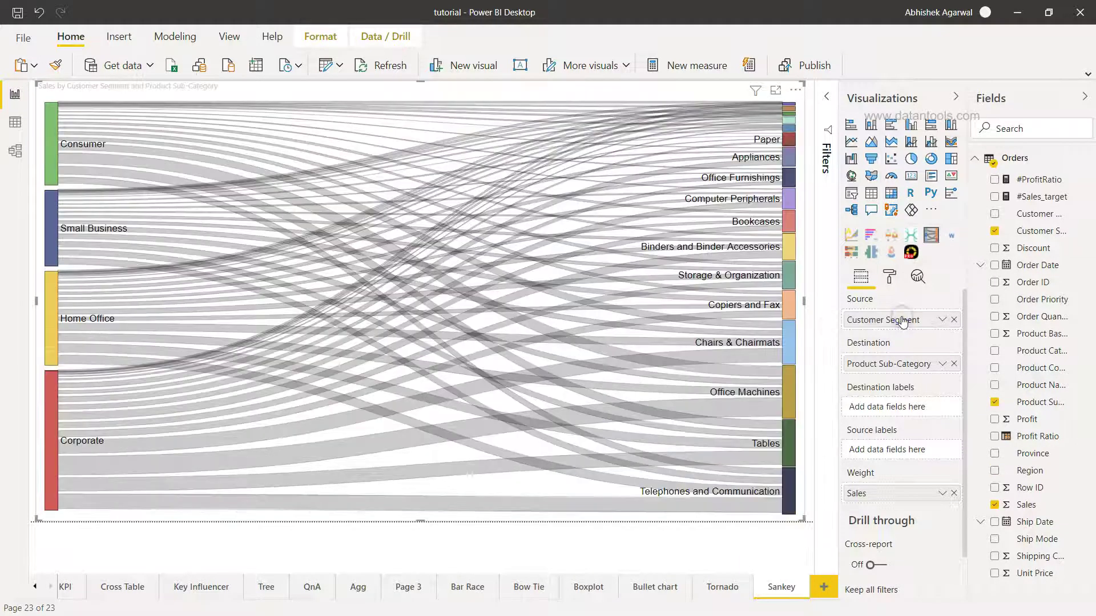